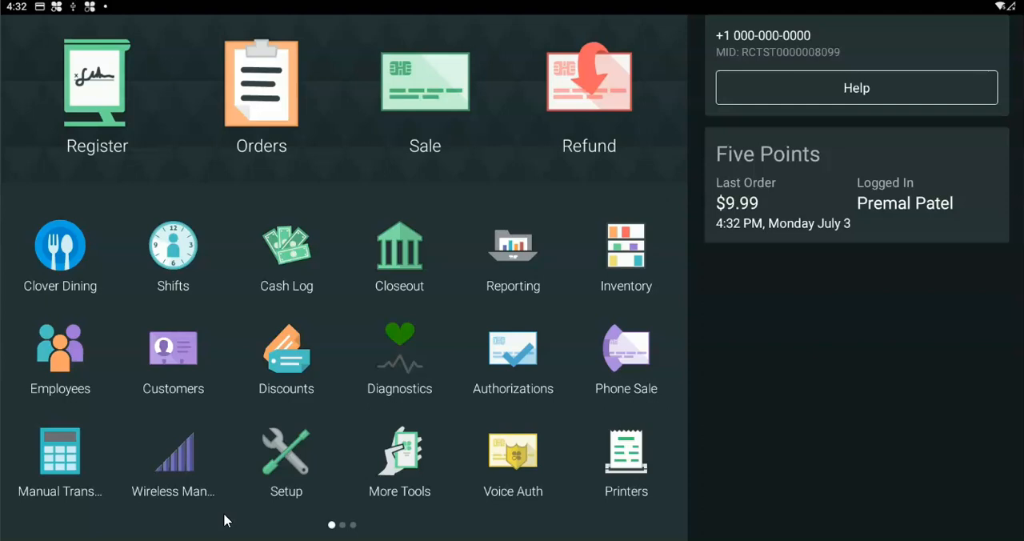
In the Setup app's payment settings, turn automatic payment on Connected Device on and off again.
{"action": "left_click", "coordinate": [286, 461]}
{"action": "left_click", "coordinate": [40, 249]}
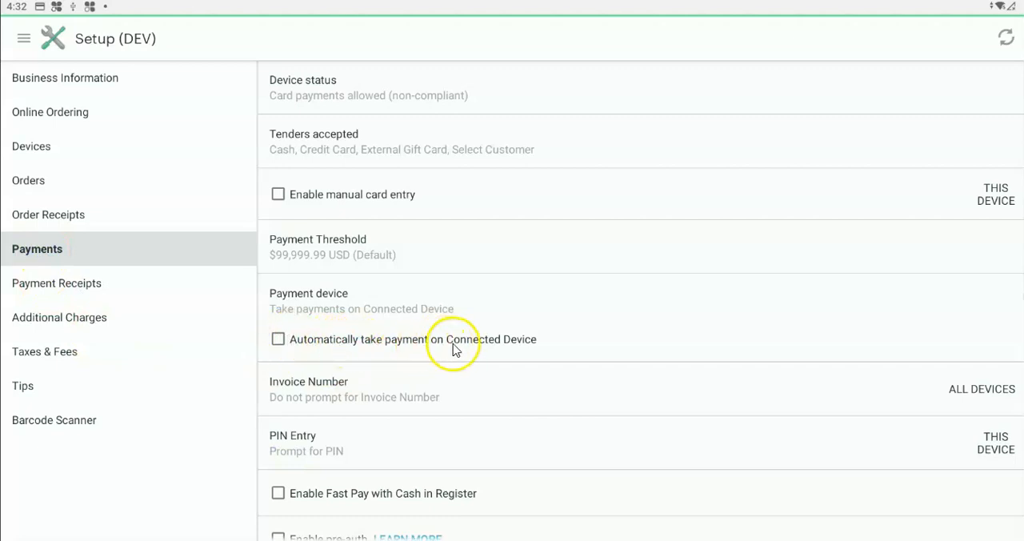
{"action": "left_click", "coordinate": [277, 341]}
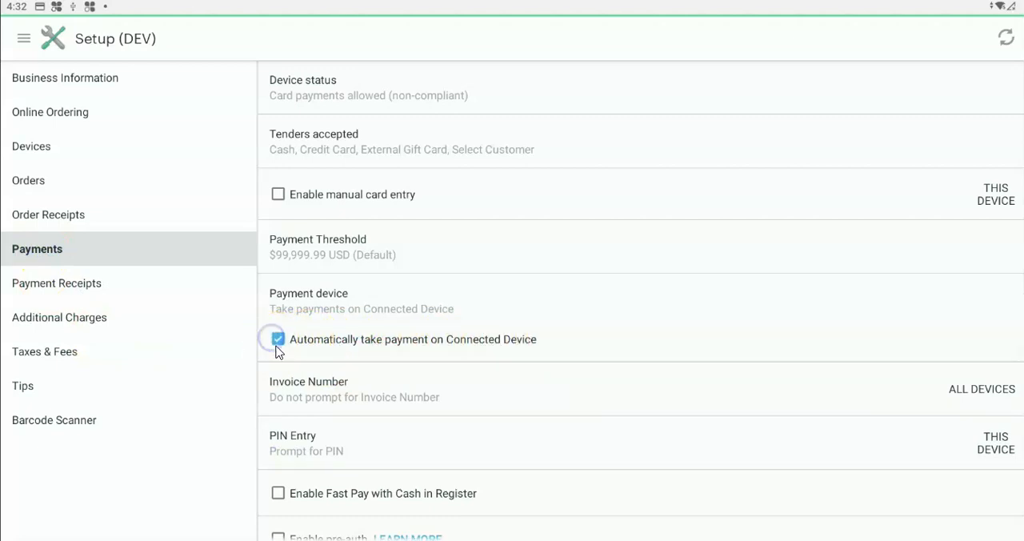
{"action": "left_click", "coordinate": [279, 343]}
Return to the home screen, launch the Custom Cash app and bring up its discount settings.
{"action": "key", "text": "Home"}
{"action": "left_click_drag", "start_coordinate": [512, 320], "coordinate": [240, 320]}
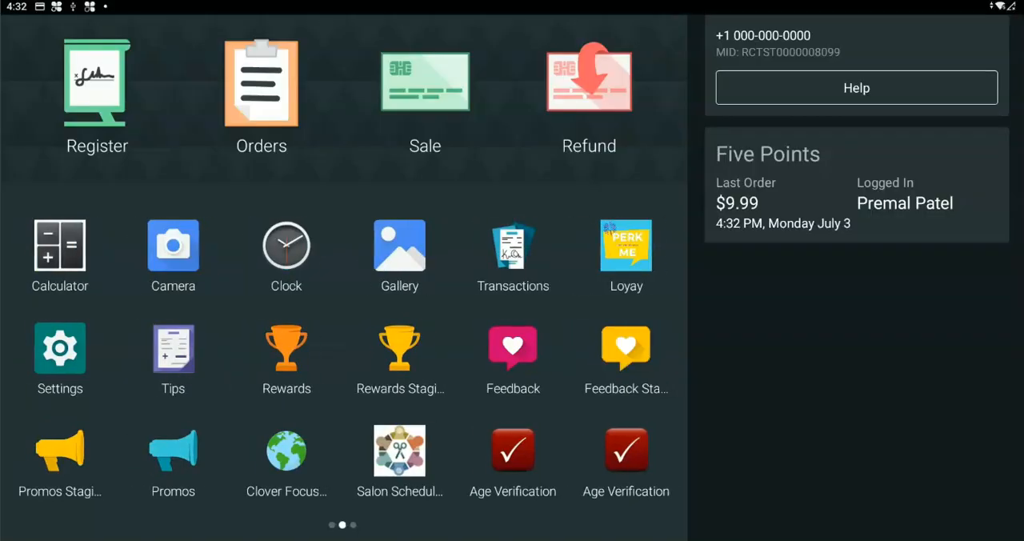
{"action": "left_click_drag", "start_coordinate": [512, 320], "coordinate": [240, 319]}
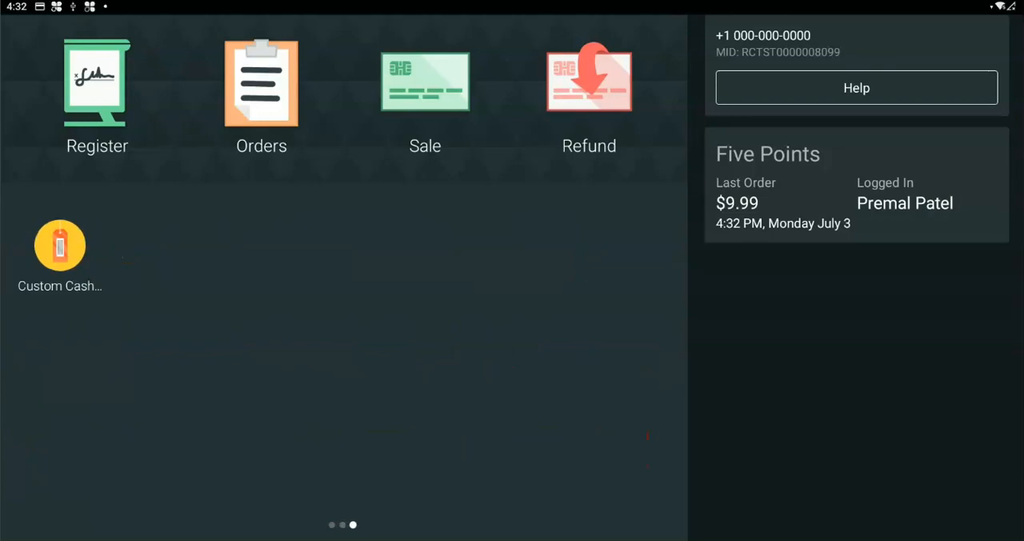
{"action": "left_click", "coordinate": [61, 237]}
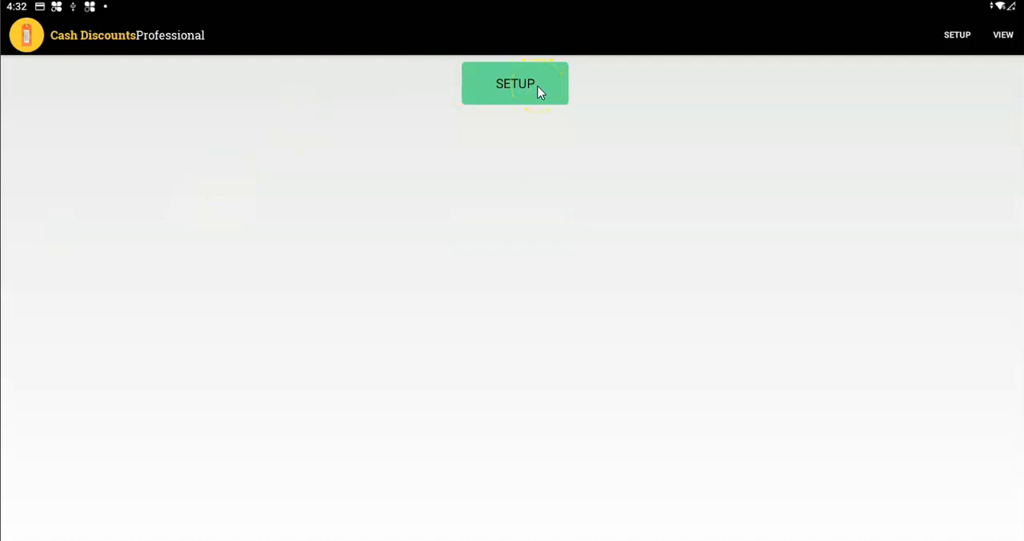
{"action": "left_click", "coordinate": [301, 319]}
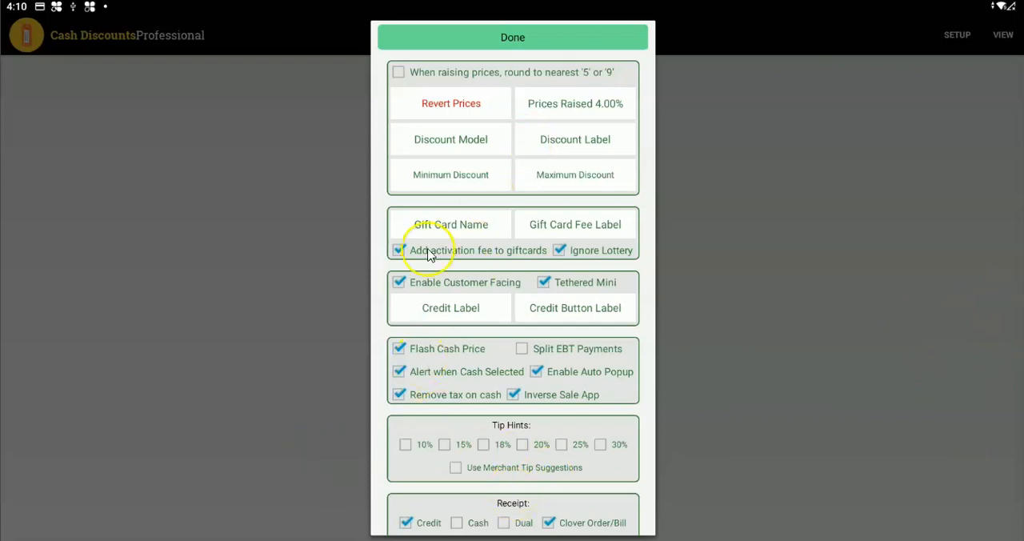
{"action": "left_click", "coordinate": [488, 37]}
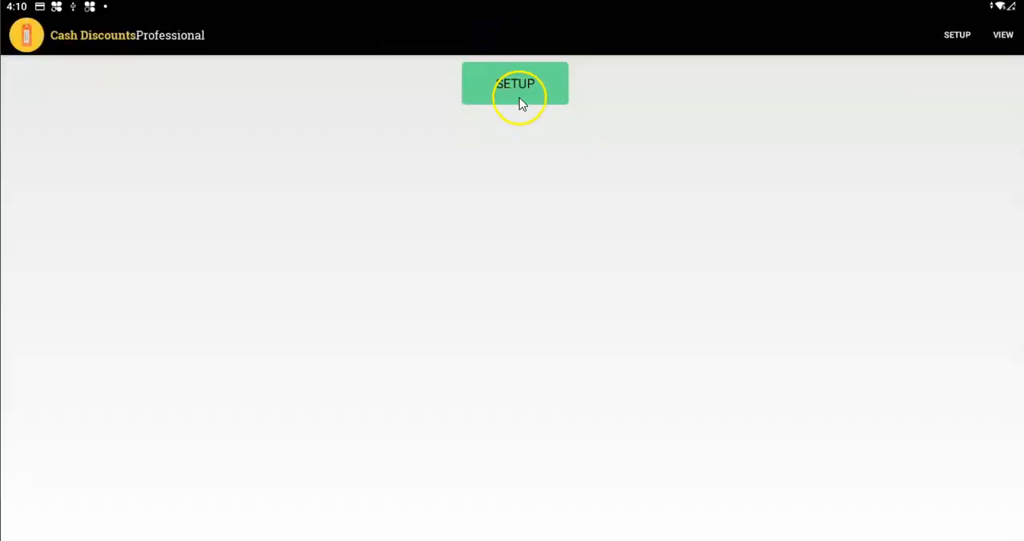
{"action": "left_click", "coordinate": [518, 94]}
{"action": "left_click", "coordinate": [512, 316]}
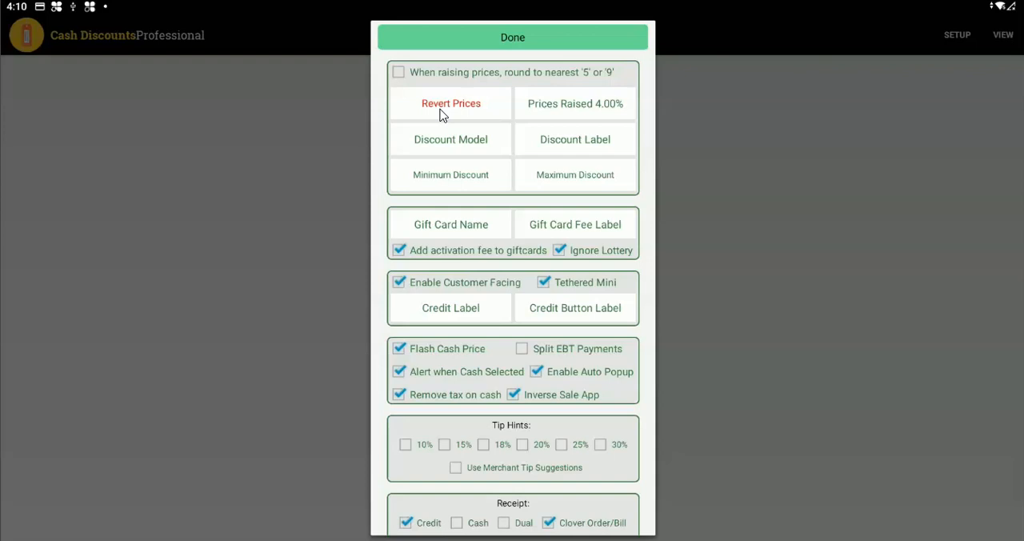
Set the cash discount label that appears on receipts to "Cash Discount".
{"action": "left_click", "coordinate": [445, 113]}
{"action": "left_click", "coordinate": [567, 144]}
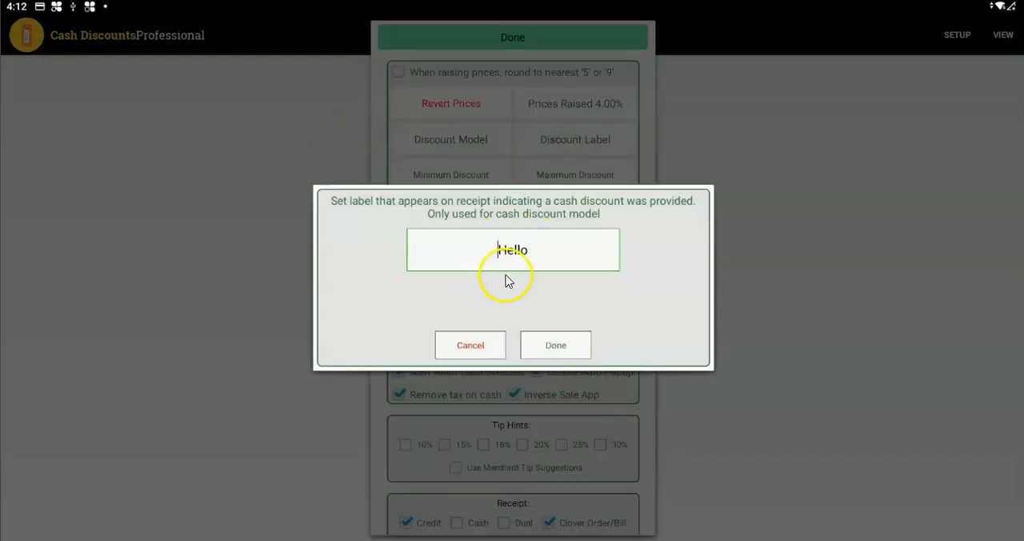
{"action": "left_click", "coordinate": [525, 250]}
{"action": "key", "text": "BackSpace"}
{"action": "key", "text": "BackSpace"}
{"action": "key", "text": "BackSpace"}
{"action": "key", "text": "BackSpace"}
{"action": "key", "text": "BackSpace"}
{"action": "type", "text": "Ca"}
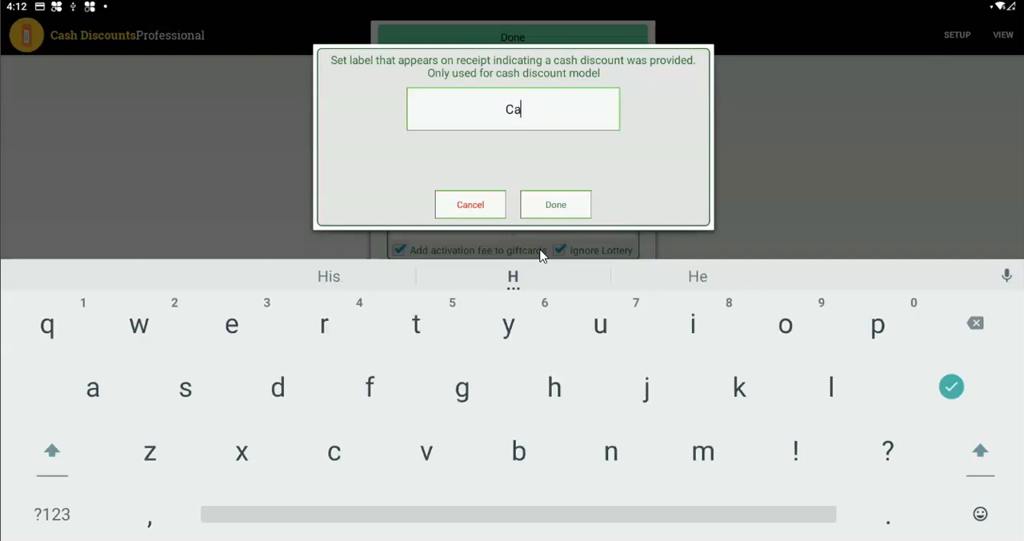
{"action": "type", "text": "sh Discount"}
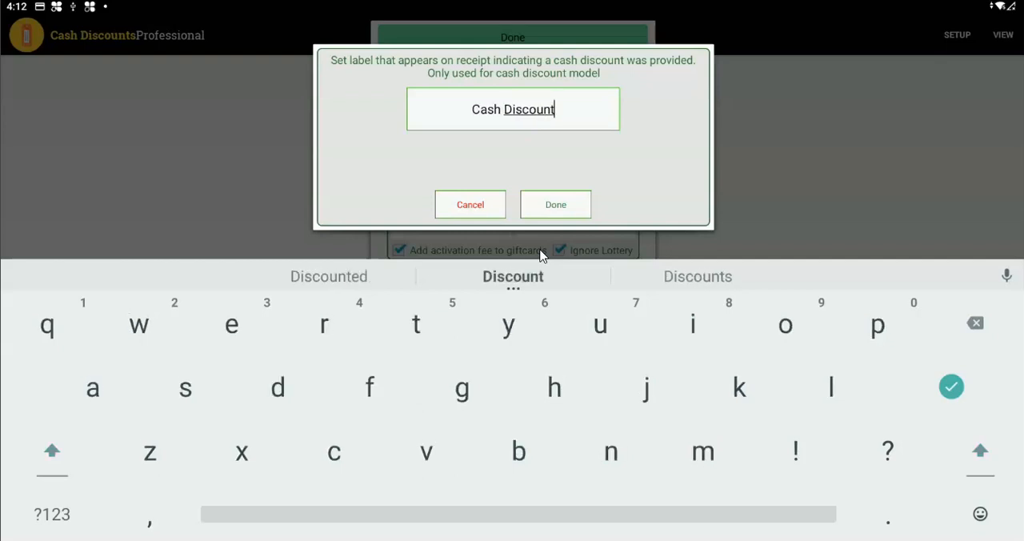
{"action": "left_click", "coordinate": [525, 210]}
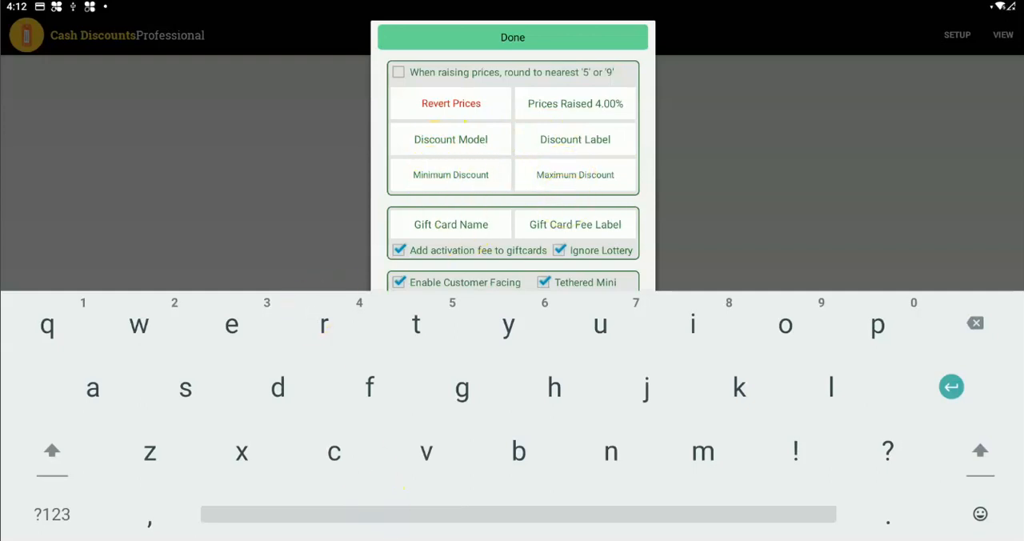
{"action": "key", "text": "Escape"}
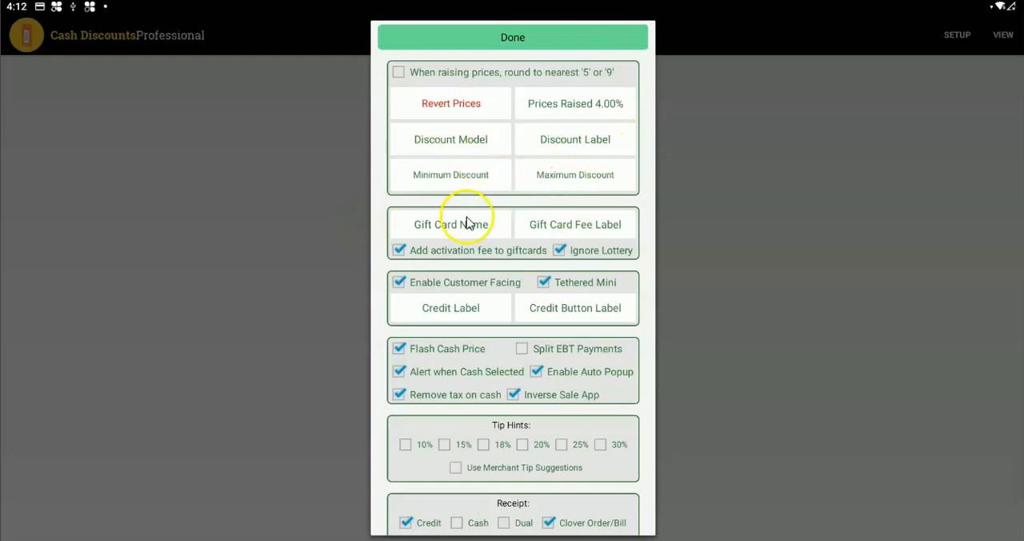
Review the gift card inventory item name and the gift card fee label.
{"action": "left_click", "coordinate": [446, 231]}
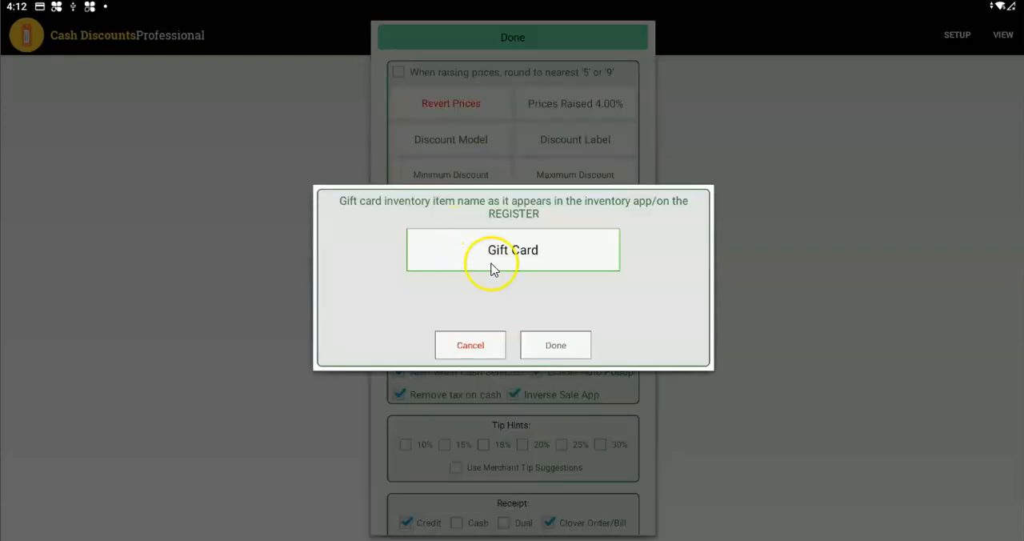
{"action": "left_click", "coordinate": [564, 260]}
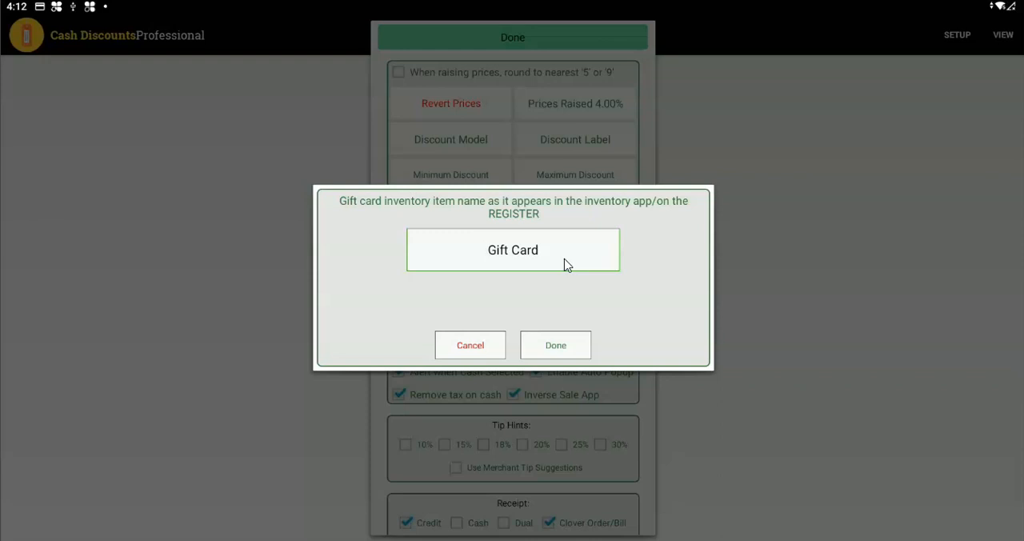
{"action": "left_click", "coordinate": [535, 286]}
{"action": "left_click", "coordinate": [470, 347]}
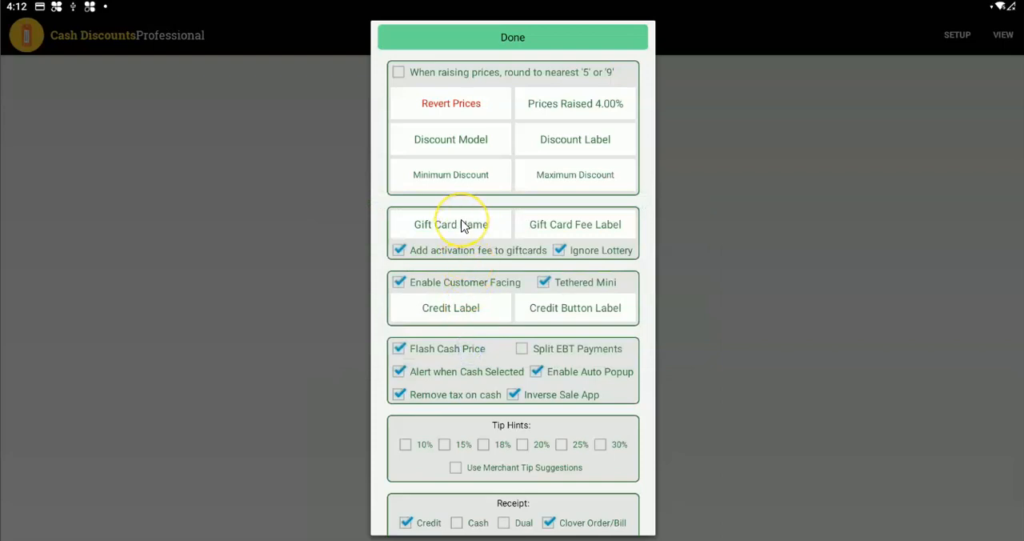
{"action": "left_click", "coordinate": [585, 227]}
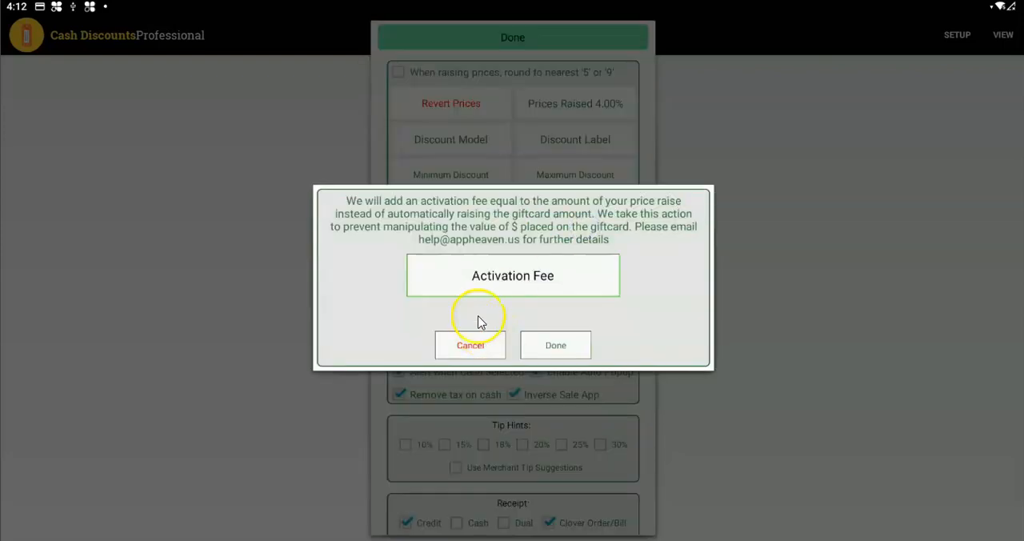
{"action": "left_click", "coordinate": [480, 346]}
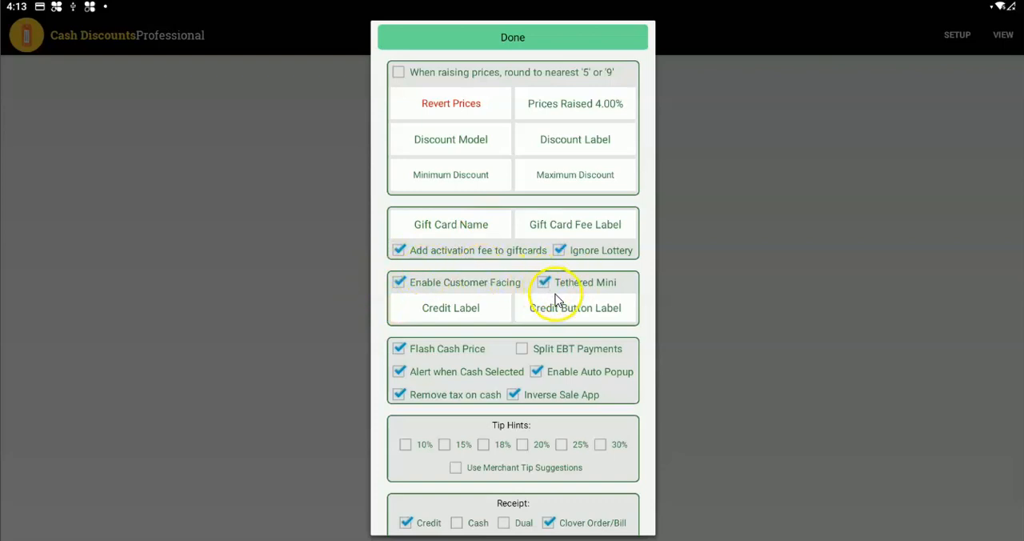
Review the receipt label for credit prices and the label of the customer-facing credit button.
{"action": "left_click", "coordinate": [459, 307]}
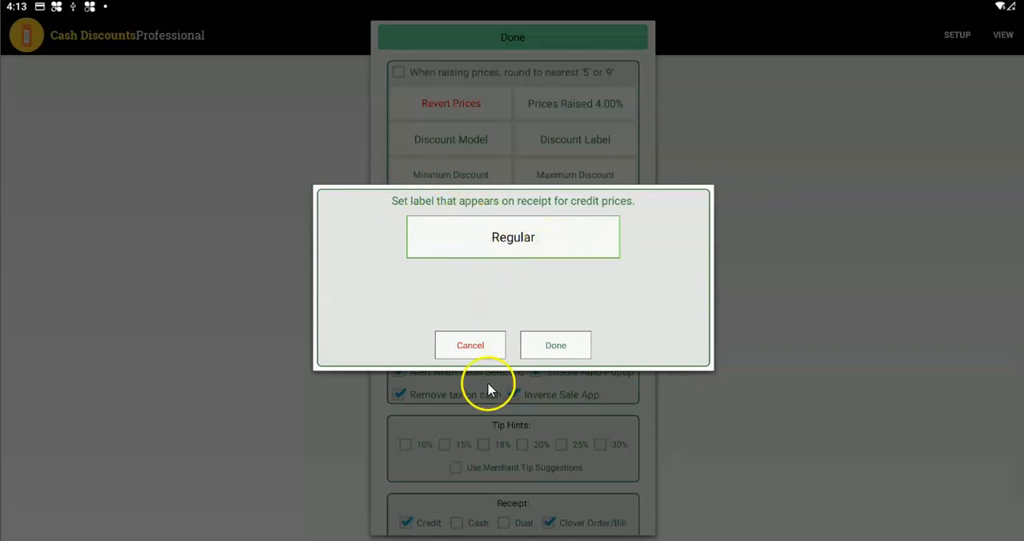
{"action": "left_click", "coordinate": [478, 347]}
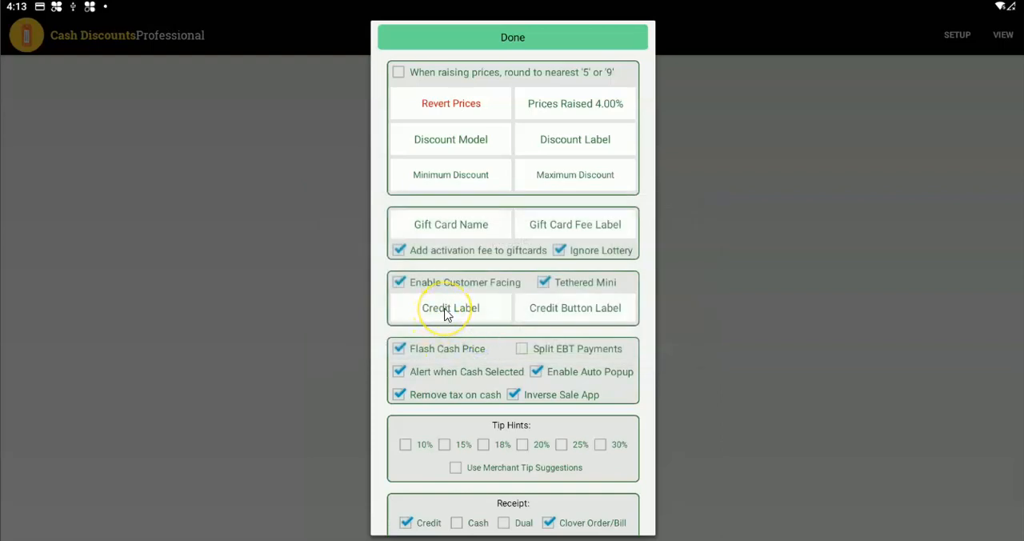
{"action": "left_click", "coordinate": [577, 310]}
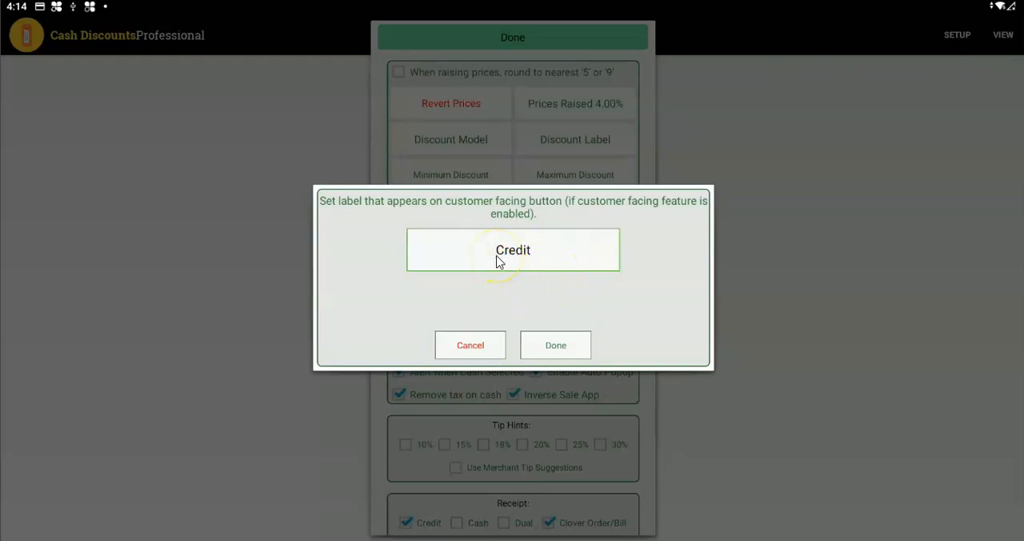
{"action": "left_click", "coordinate": [472, 346]}
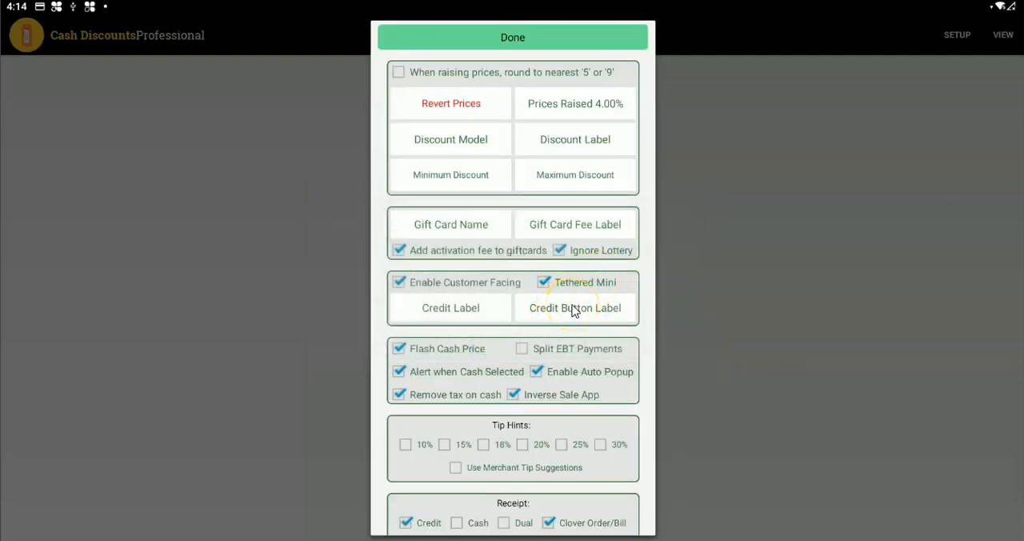
Enable Split EBT Payments, keeping Flash Cash Price, Enable Auto Popup and Inverse Sale App selected.
{"action": "left_click", "coordinate": [399, 350]}
{"action": "left_click", "coordinate": [518, 350]}
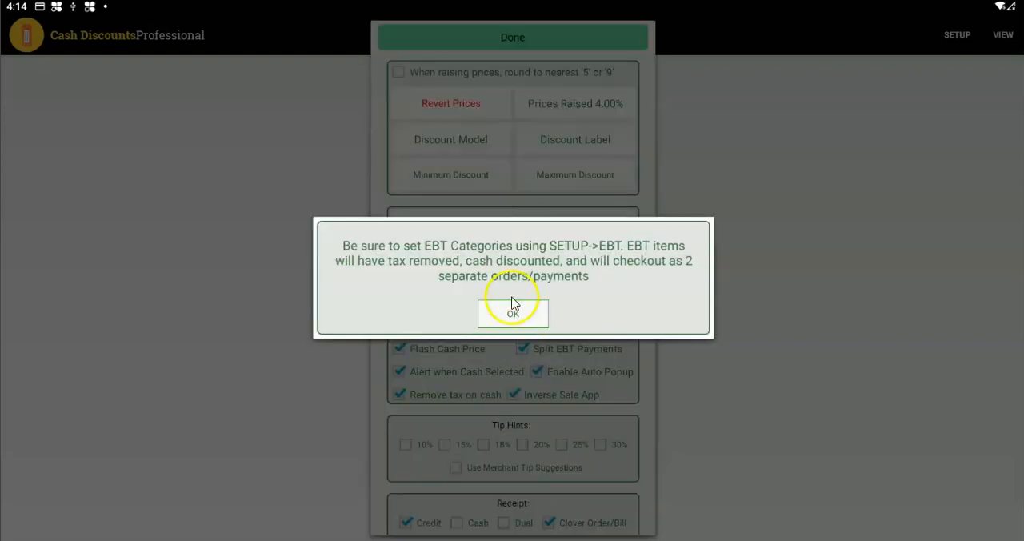
{"action": "left_click", "coordinate": [512, 315]}
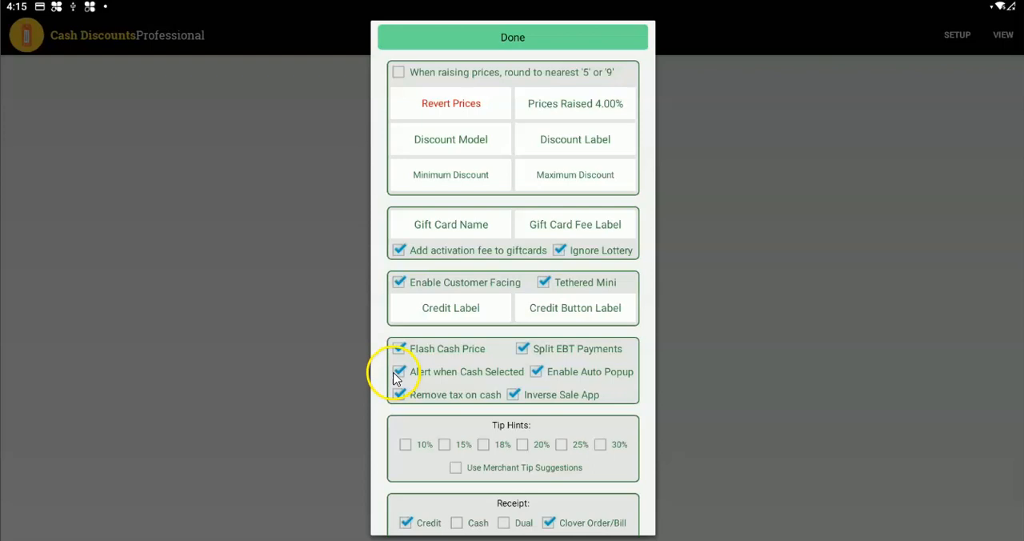
{"action": "left_click", "coordinate": [537, 370]}
{"action": "left_click", "coordinate": [513, 400]}
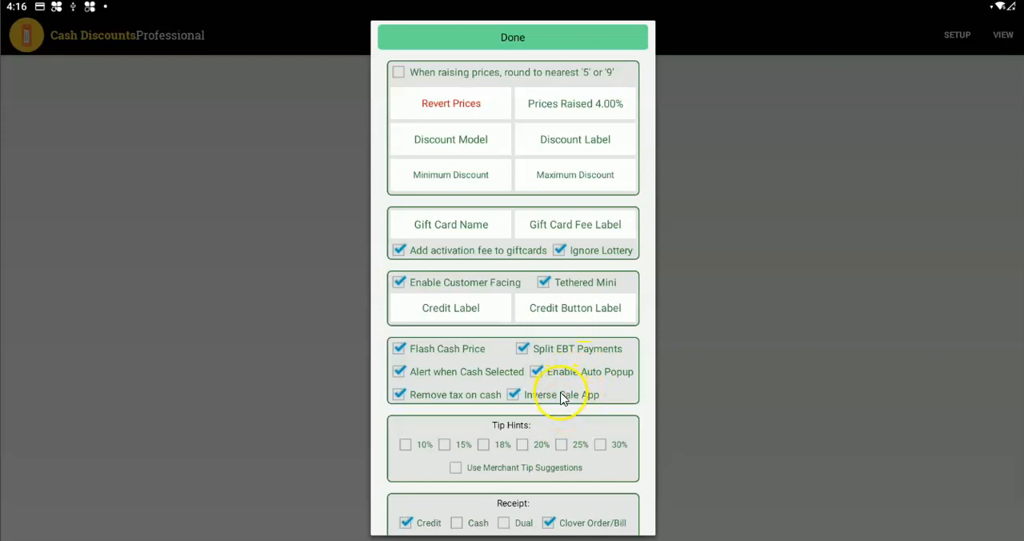
Enable Use Merchant Tip Suggestions for the tip hints.
{"action": "scroll", "coordinate": [560, 396], "scroll_direction": "down", "scroll_amount": 2}
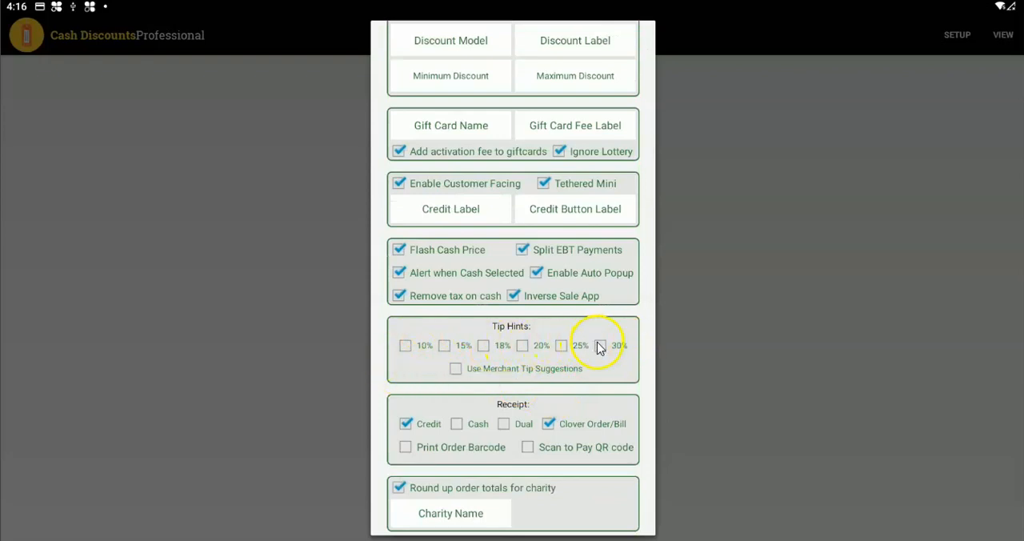
{"action": "left_click", "coordinate": [455, 369]}
{"action": "left_click", "coordinate": [536, 320]}
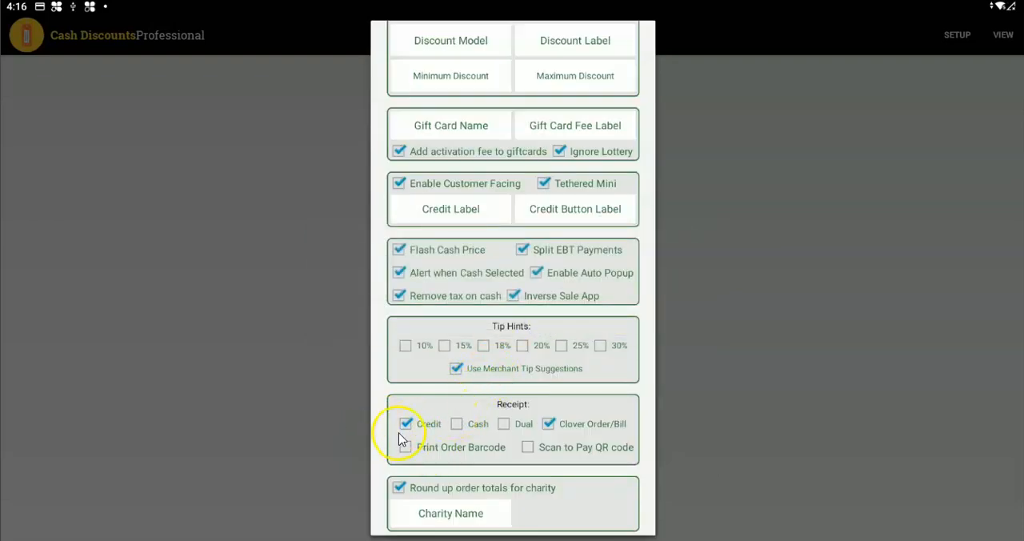
Enable the Cash and Print Order Barcode options for receipts.
{"action": "left_click", "coordinate": [456, 424]}
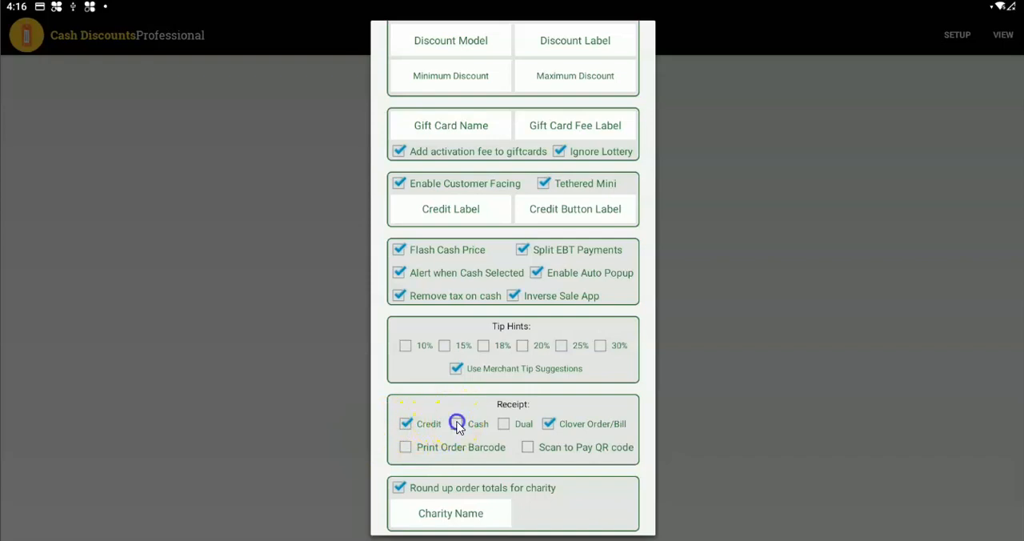
{"action": "left_click", "coordinate": [521, 313]}
{"action": "left_click", "coordinate": [405, 449]}
{"action": "left_click", "coordinate": [507, 320]}
Turn the Scan to Pay QR code receipt option on and back off.
{"action": "left_click", "coordinate": [526, 448]}
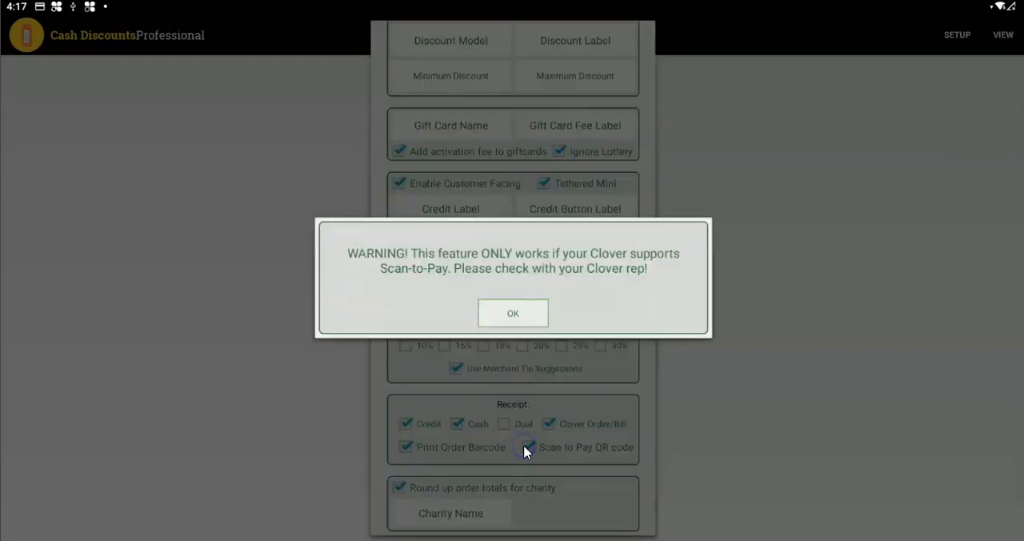
{"action": "left_click", "coordinate": [526, 313]}
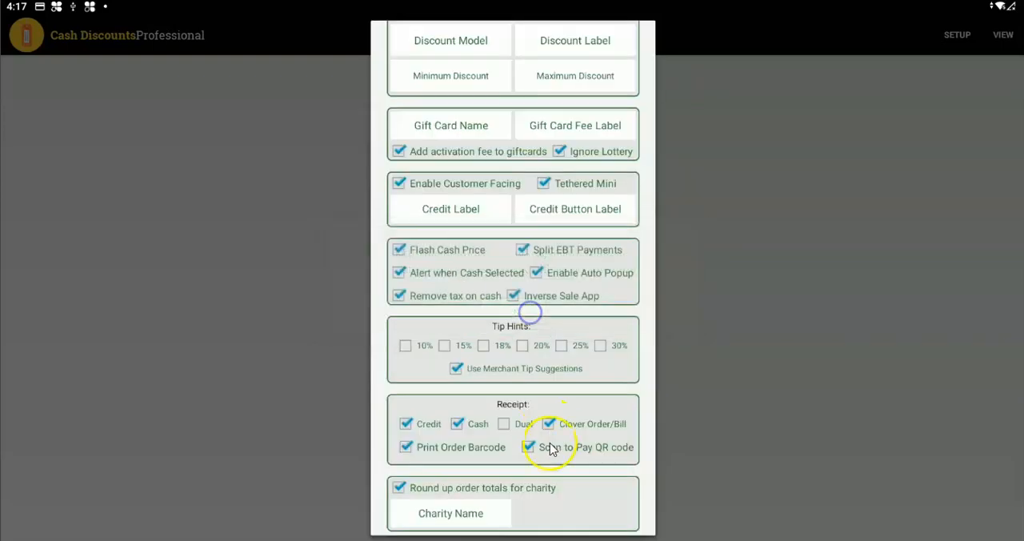
{"action": "left_click", "coordinate": [528, 450]}
{"action": "left_click", "coordinate": [529, 451]}
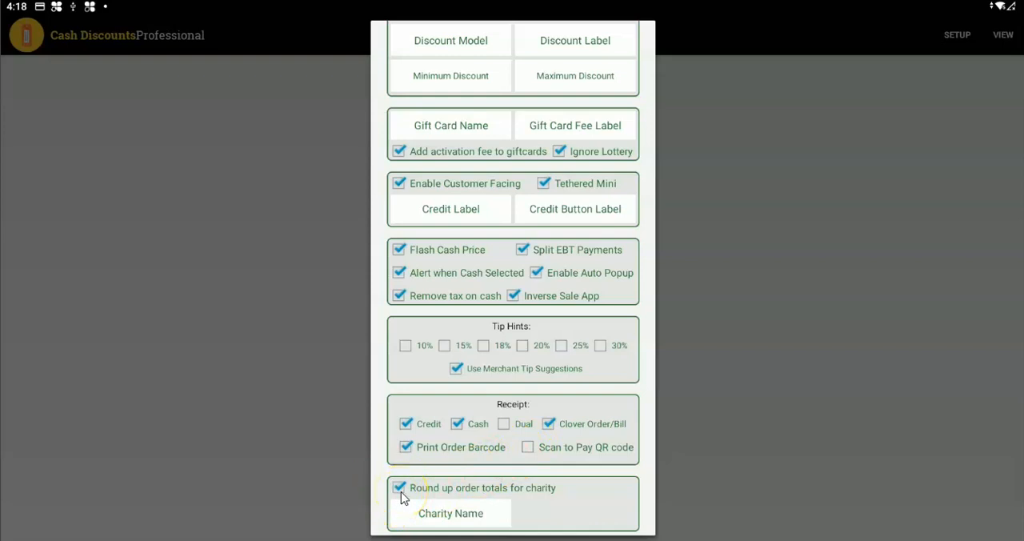
Review the charity name used for rounding up order totals and look over the full list of discount settings.
{"action": "left_click", "coordinate": [468, 512]}
{"action": "left_click", "coordinate": [483, 357]}
{"action": "scroll", "coordinate": [539, 153], "scroll_direction": "up", "scroll_amount": 3}
{"action": "scroll", "coordinate": [520, 208], "scroll_direction": "down", "scroll_amount": 1}
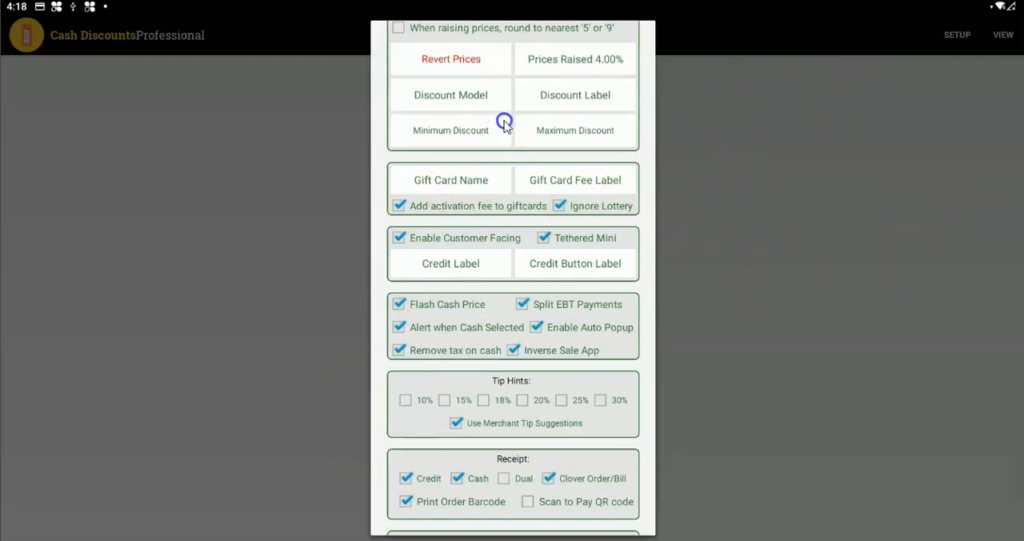
{"action": "scroll", "coordinate": [507, 338], "scroll_direction": "up", "scroll_amount": 1}
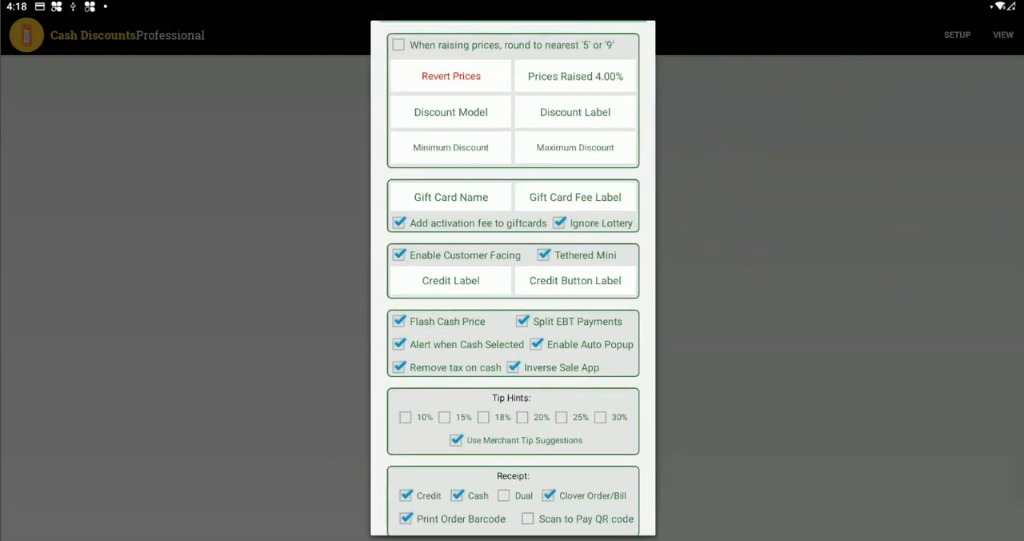